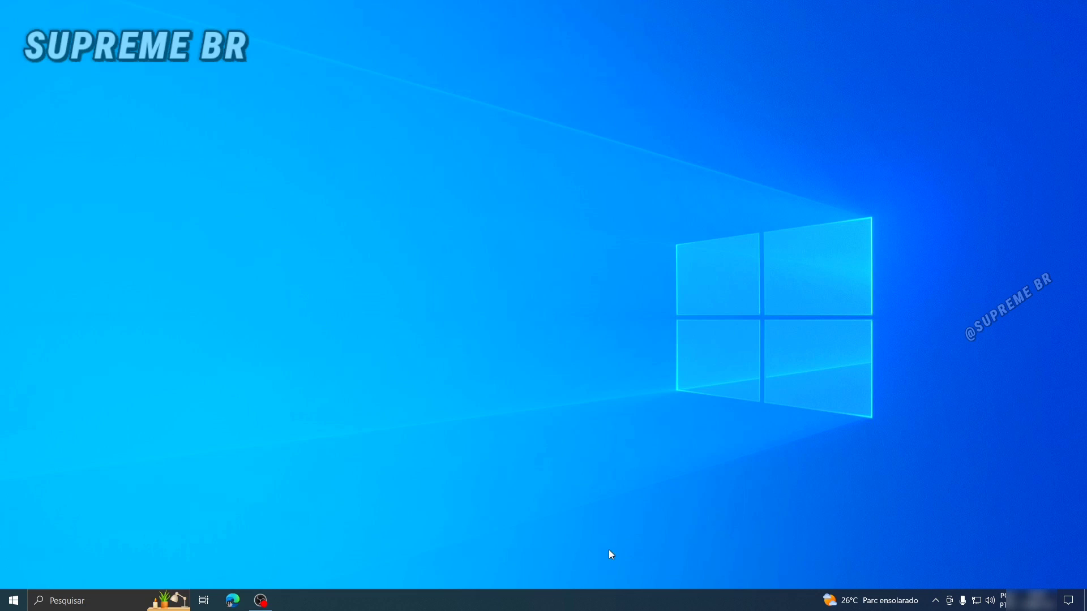
# - Open Task Manager from the taskbar, maximize its window and sort the processes by name
pyautogui.rightClick(449, 604)
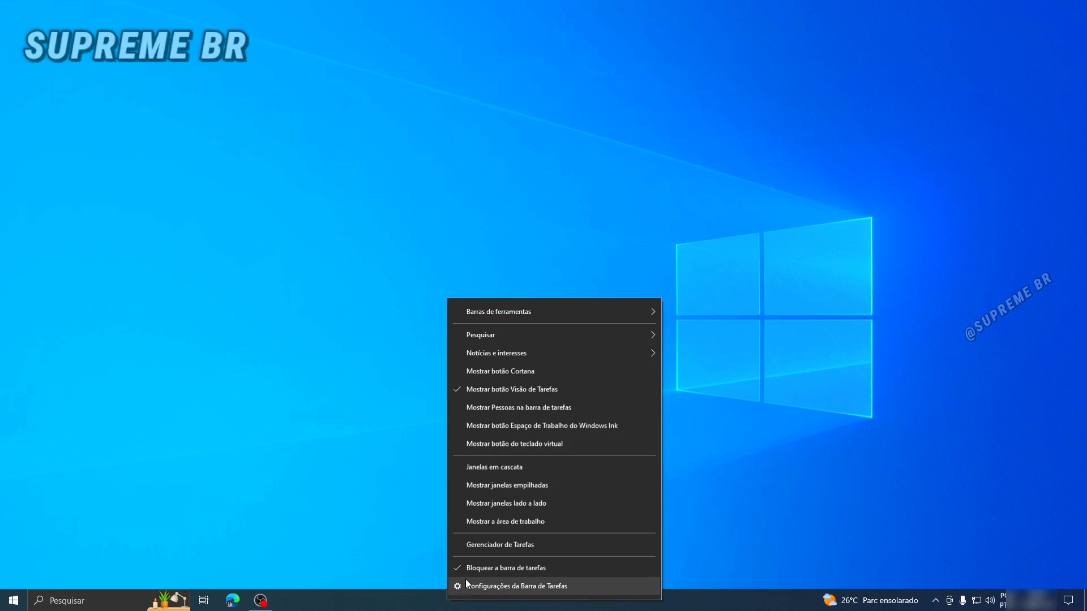
pyautogui.click(490, 550)
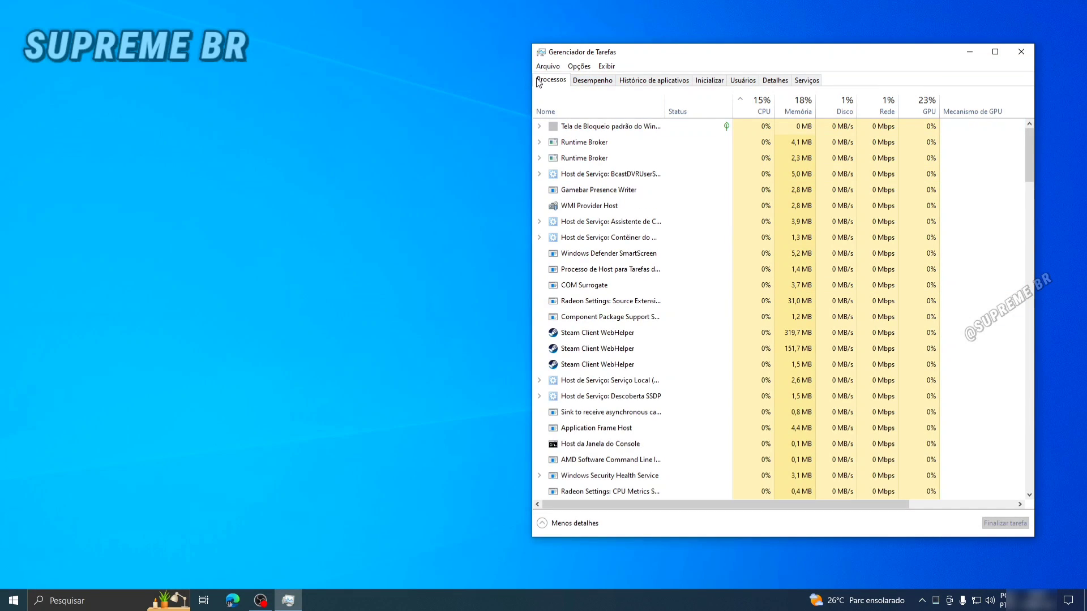
pyautogui.click(1006, 47)
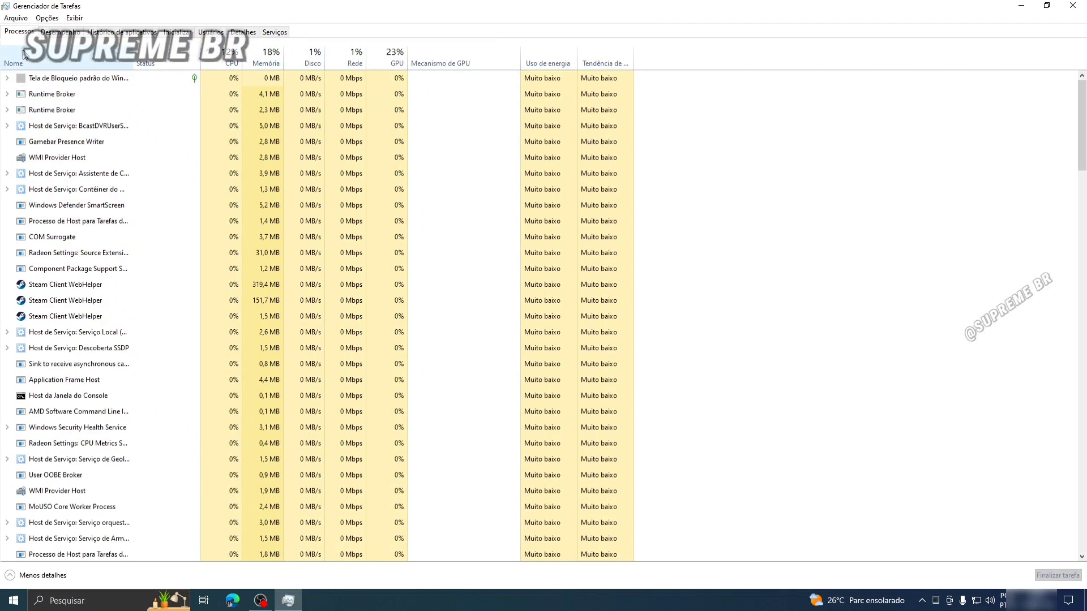
pyautogui.click(22, 62)
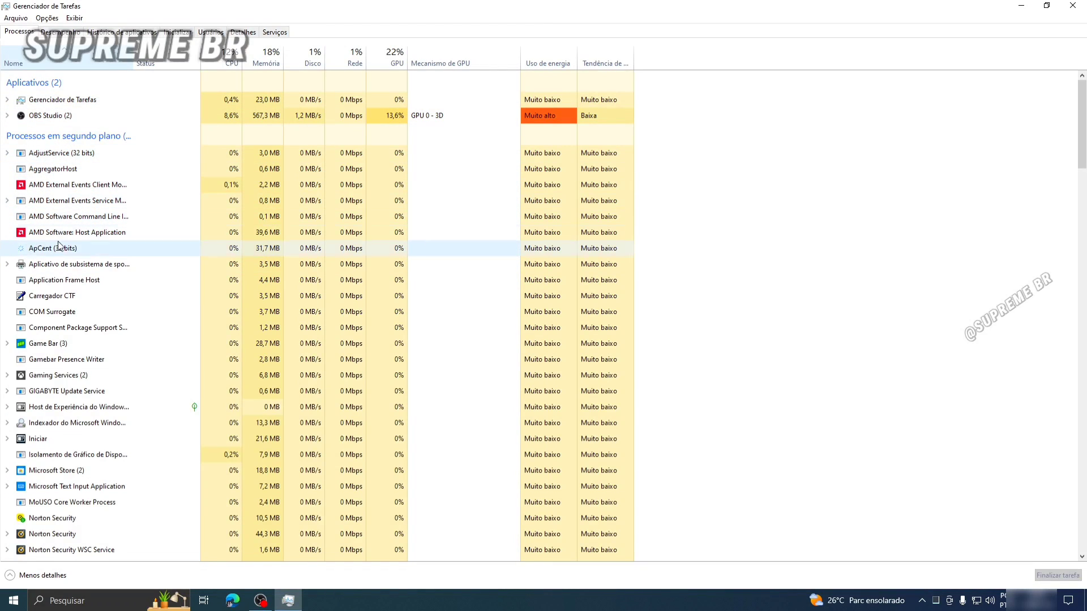
pyautogui.moveTo(1085, 173); pyautogui.dragTo(1008, 94)
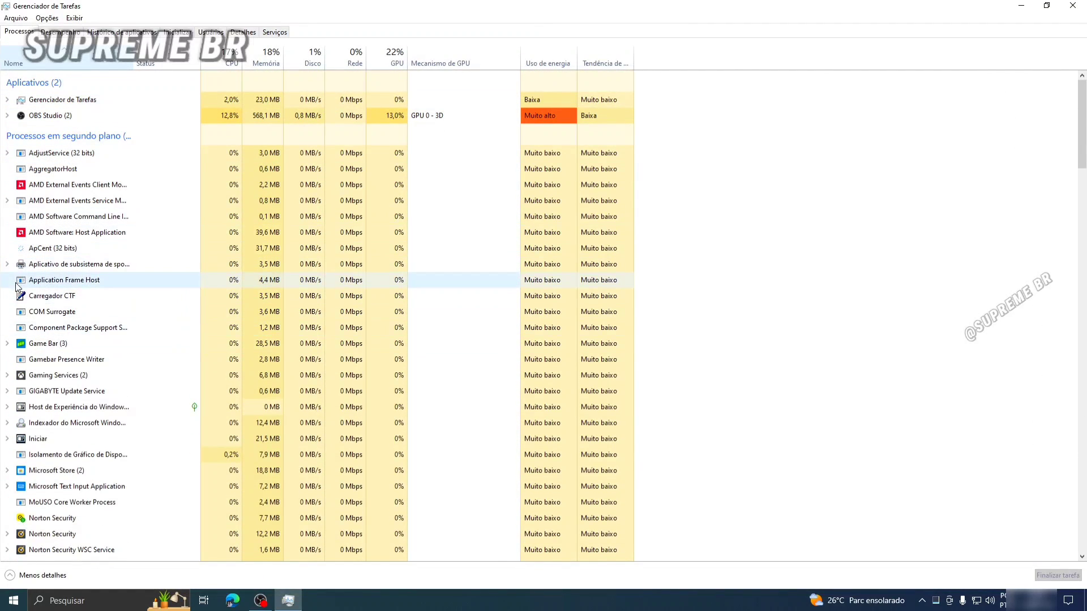
# - Check the actions available for the Game Bar background process without ending it, and close Task Manager
pyautogui.click(39, 345)
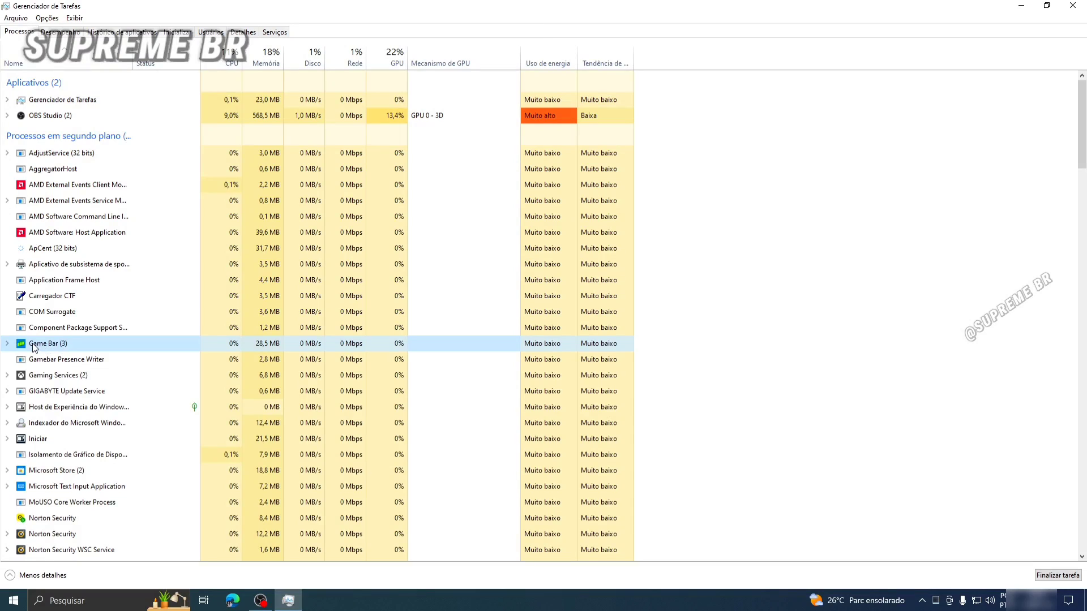
pyautogui.rightClick(94, 345)
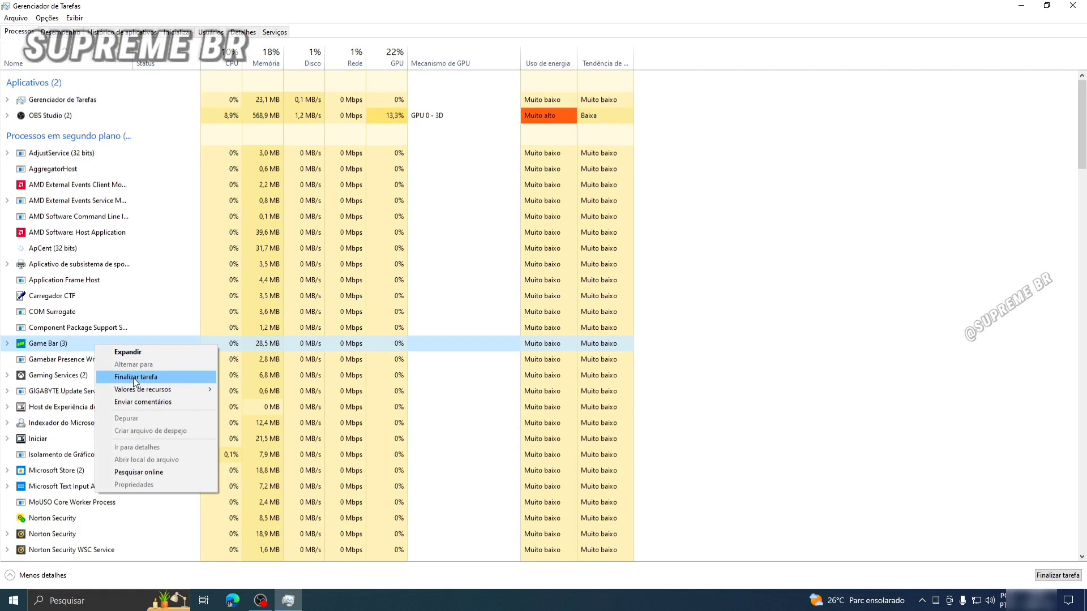
pyautogui.click(850, 242)
pyautogui.click(1082, 5)
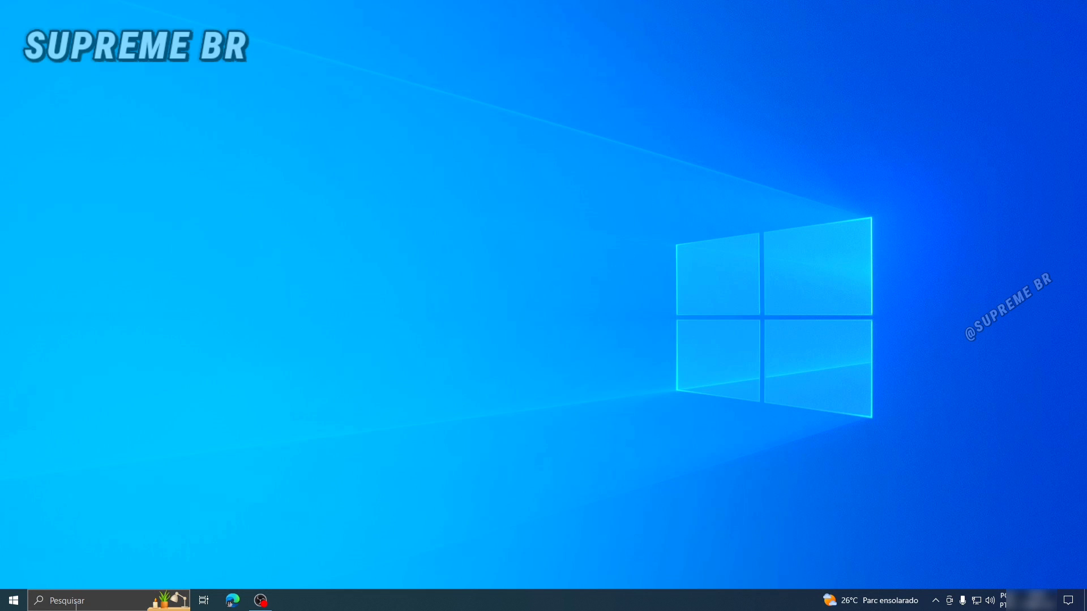
# - Search Windows for "SEGUN" and open the Aplicativos em segundo plano settings
pyautogui.click(76, 602)
pyautogui.write('SEGU')
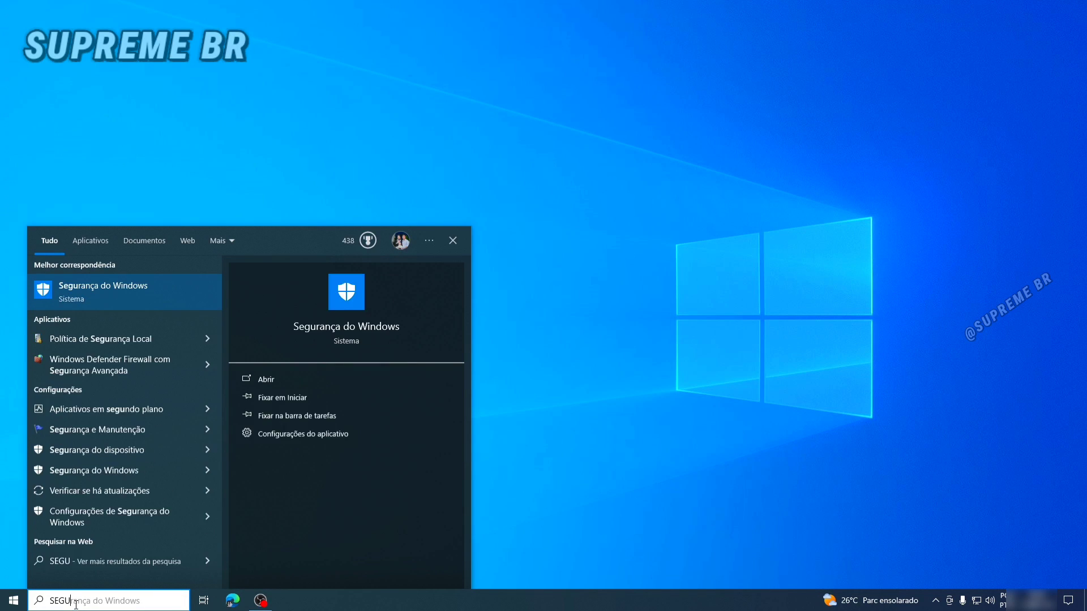
pyautogui.write('N')
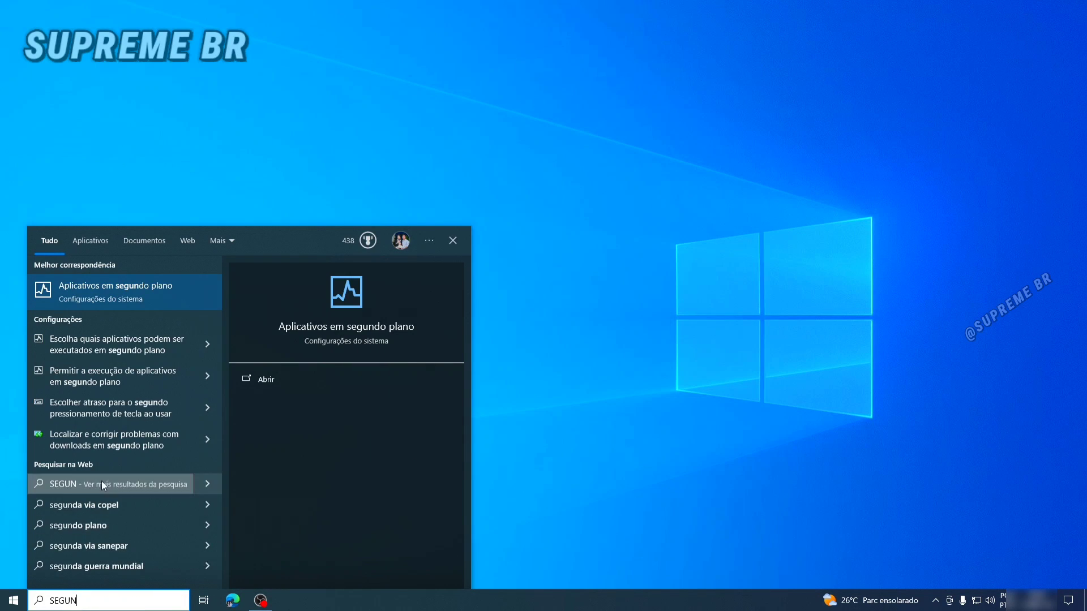
pyautogui.click(91, 293)
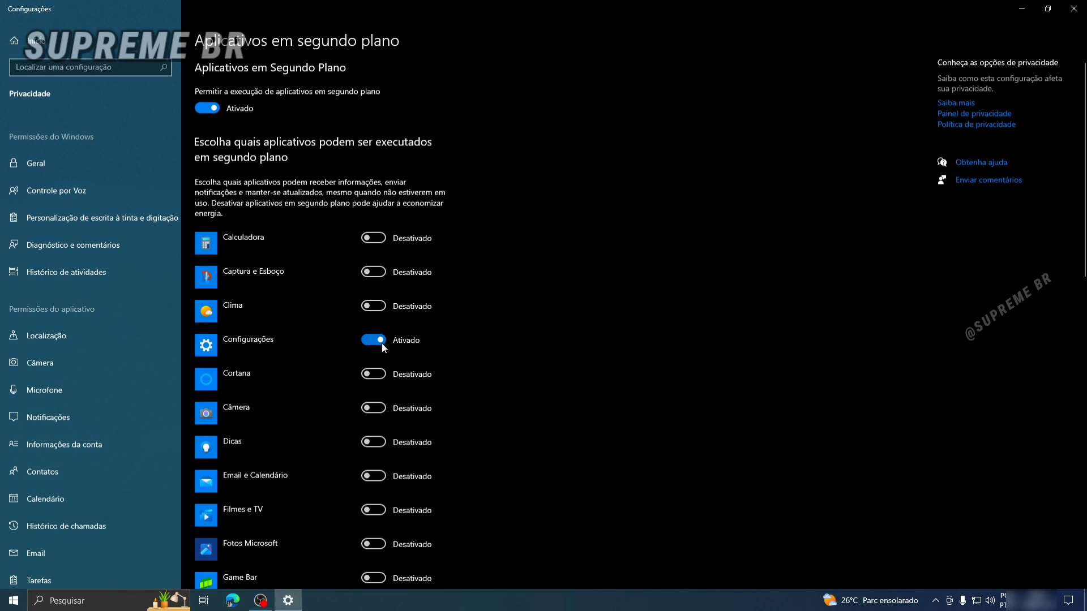
# - Review which apps are allowed to run in the background through the end of the list, and close Configurações
pyautogui.scroll(-5, 1061, 211)
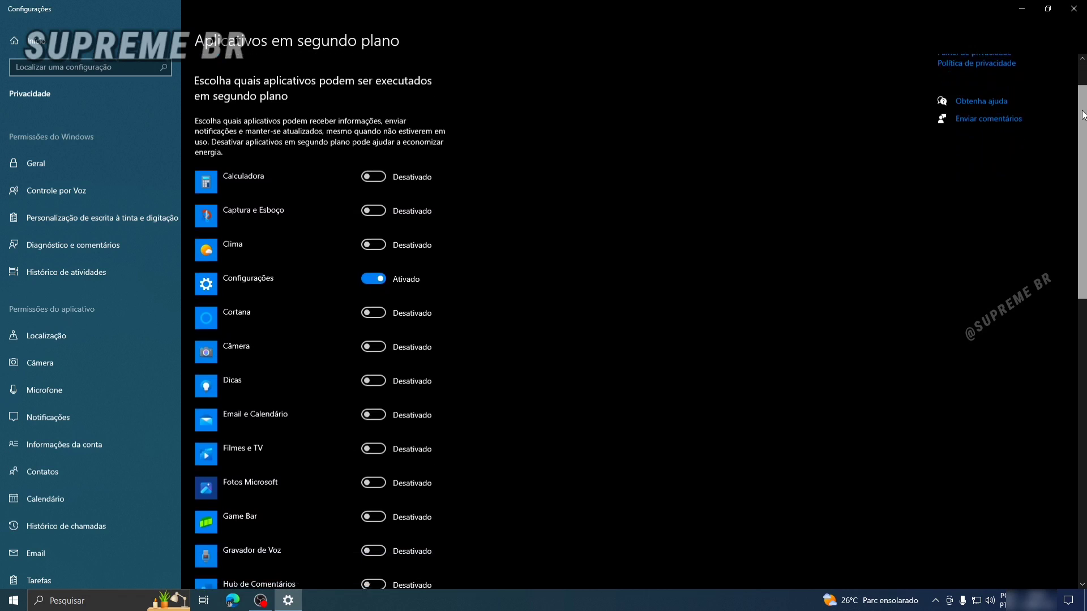
pyautogui.scroll(-7, 1061, 211)
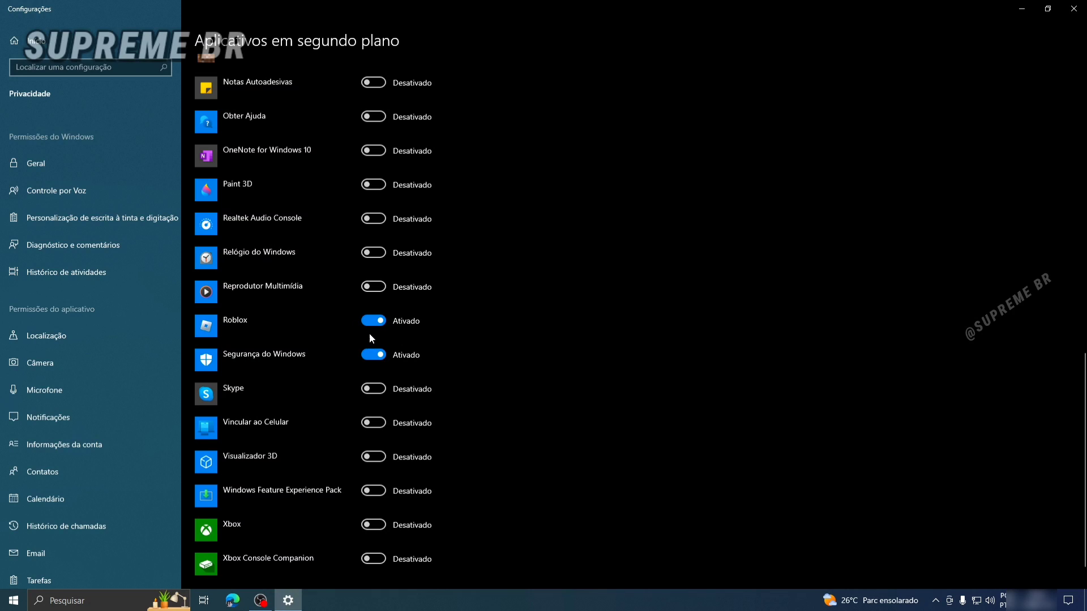
pyautogui.click(1066, 8)
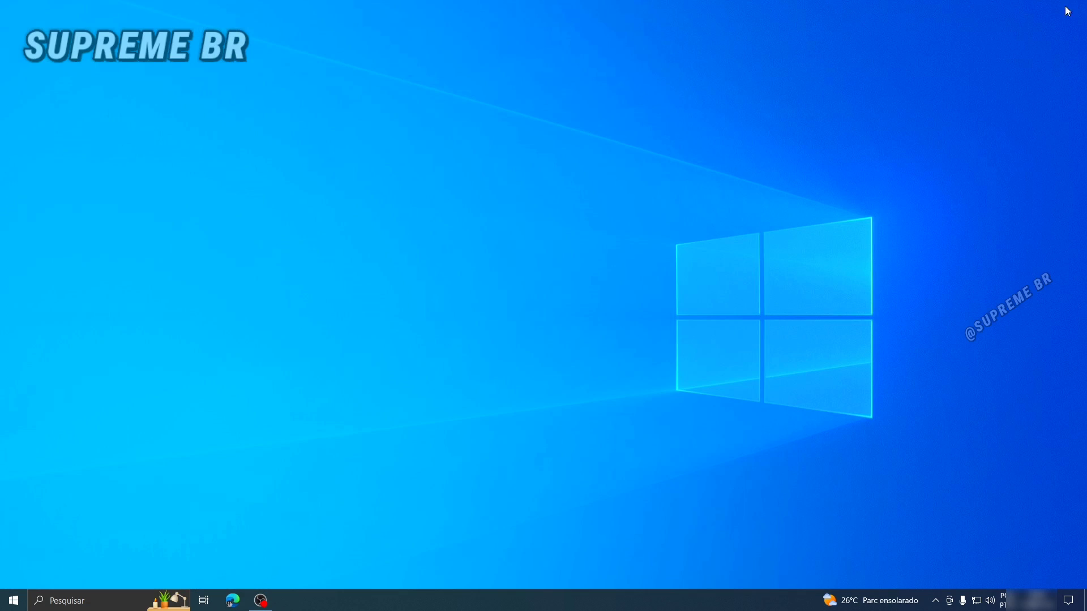
pyautogui.click(69, 601)
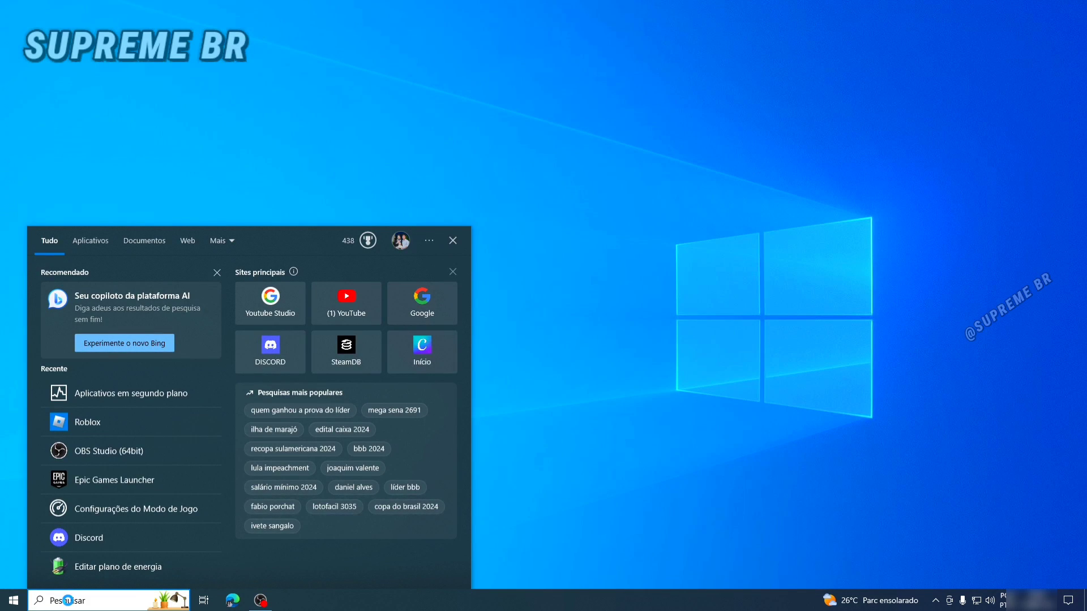
pyautogui.write('OTMI')
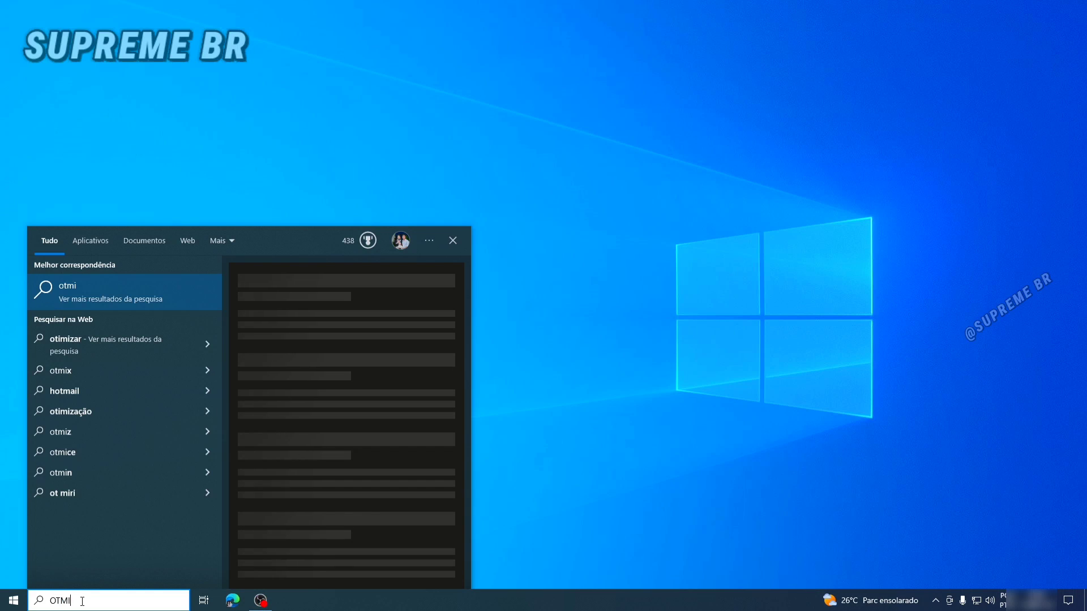
pyautogui.write('ZA')
pyautogui.press('BackSpace')
pyautogui.press('BackSpace')
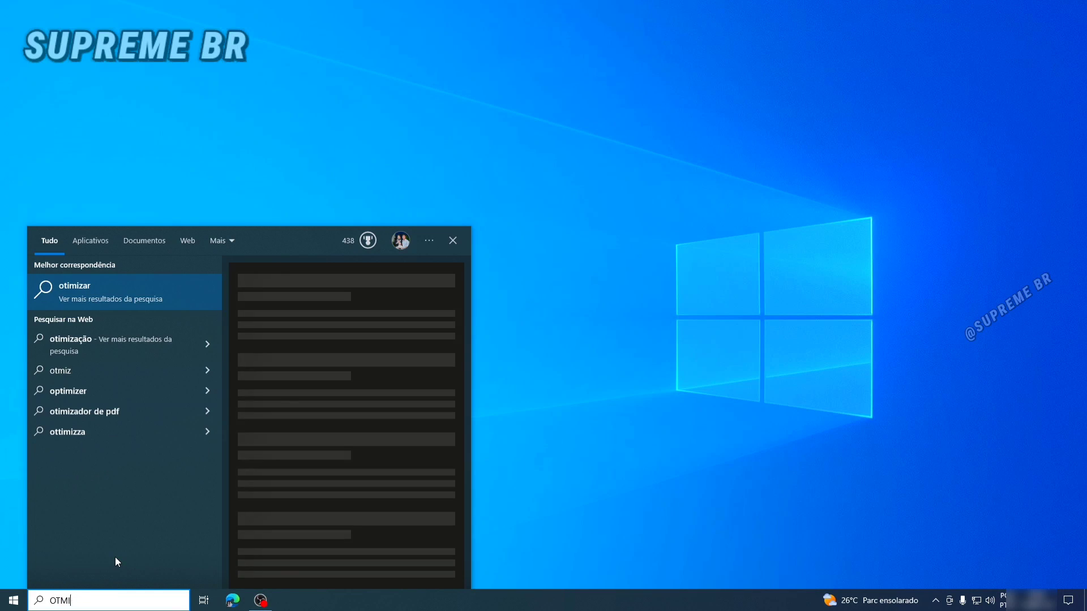
pyautogui.press('BackSpace')
pyautogui.press('BackSpace')
pyautogui.press('BackSpace')
pyautogui.press('BackSpace')
# - Search Windows for "LIMP" and open Limpeza de Disco
pyautogui.write('LIM')
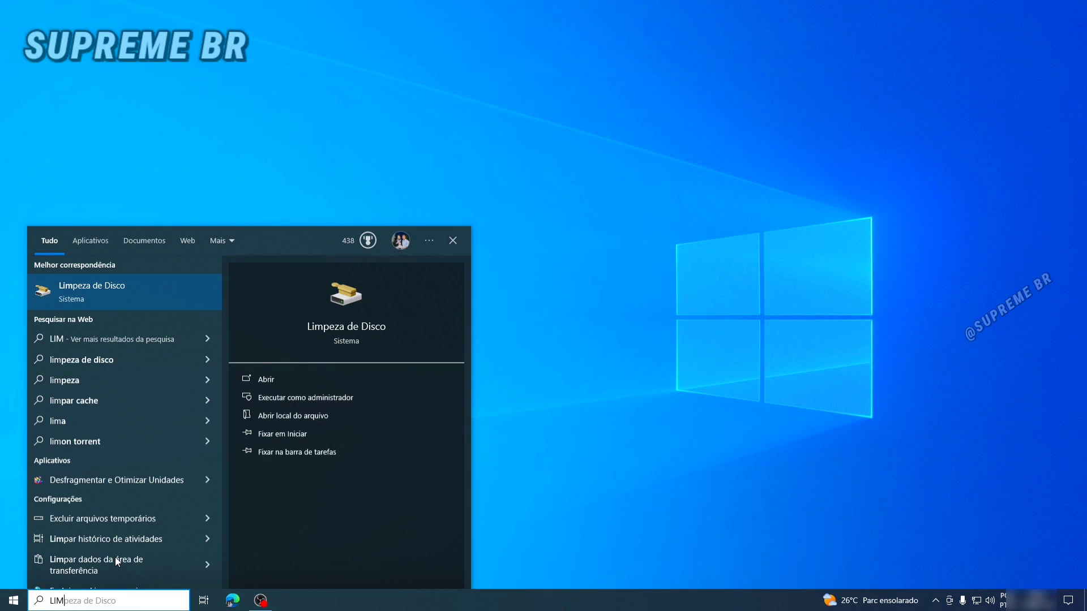
pyautogui.write('P')
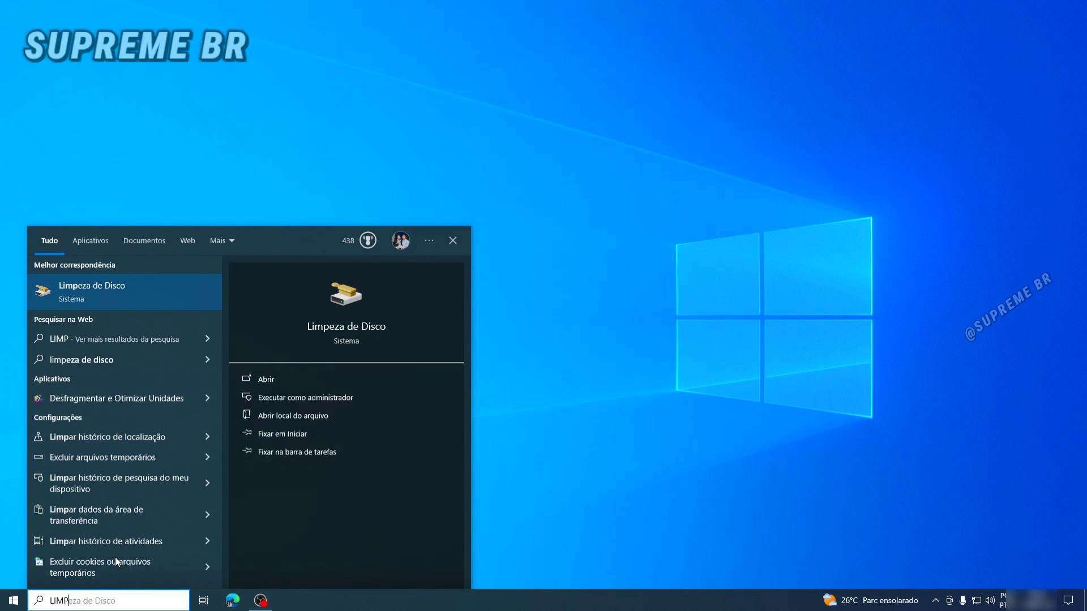
pyautogui.click(95, 294)
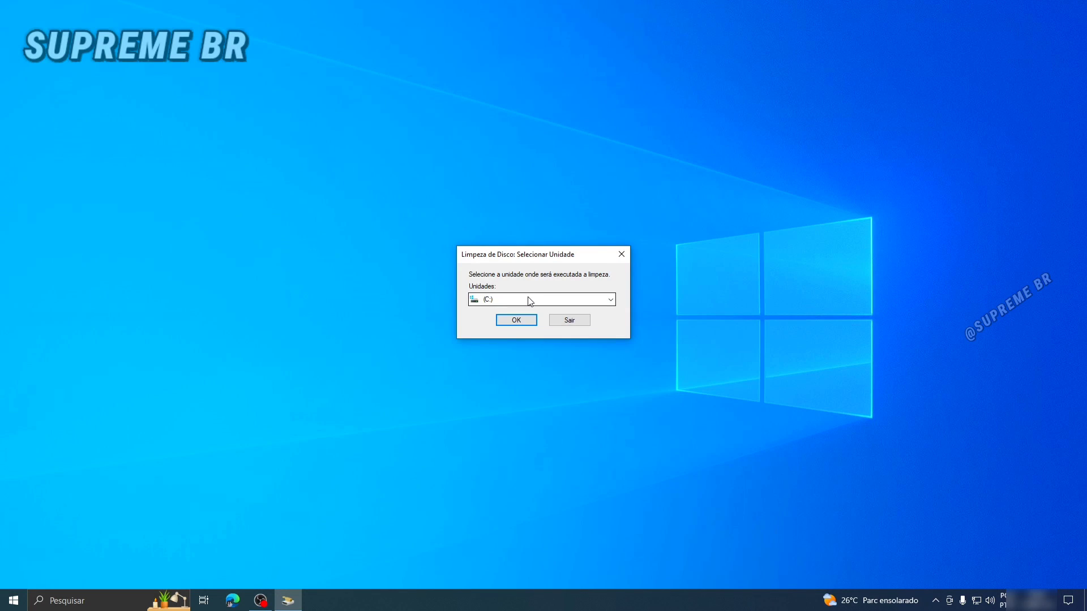
# - Clean the NVME (A:) drive with Lixeira selected and confirm permanently deleting the files
pyautogui.click(537, 300)
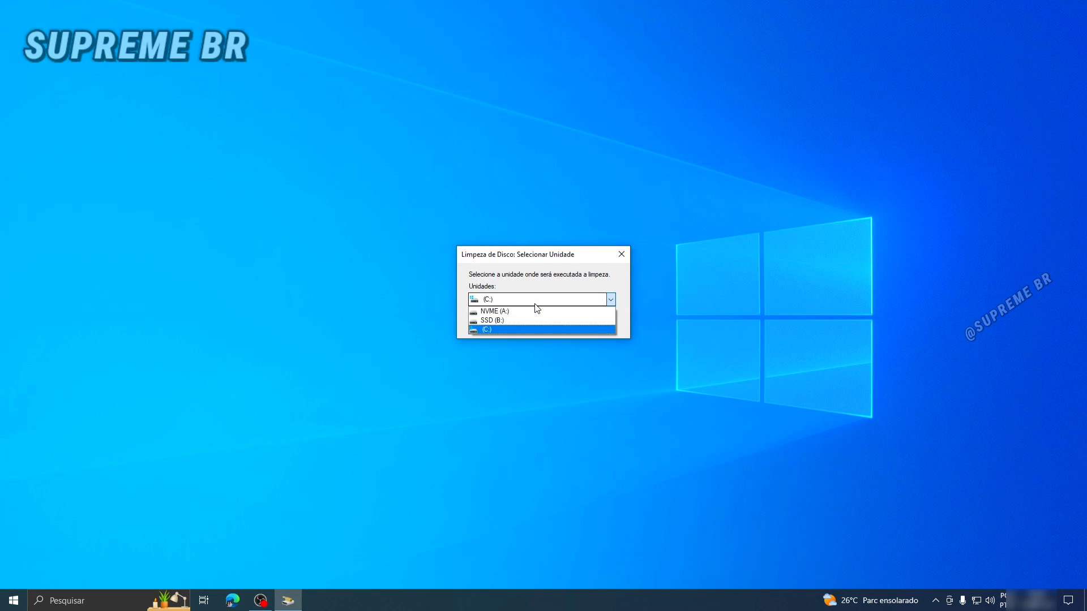
pyautogui.click(510, 312)
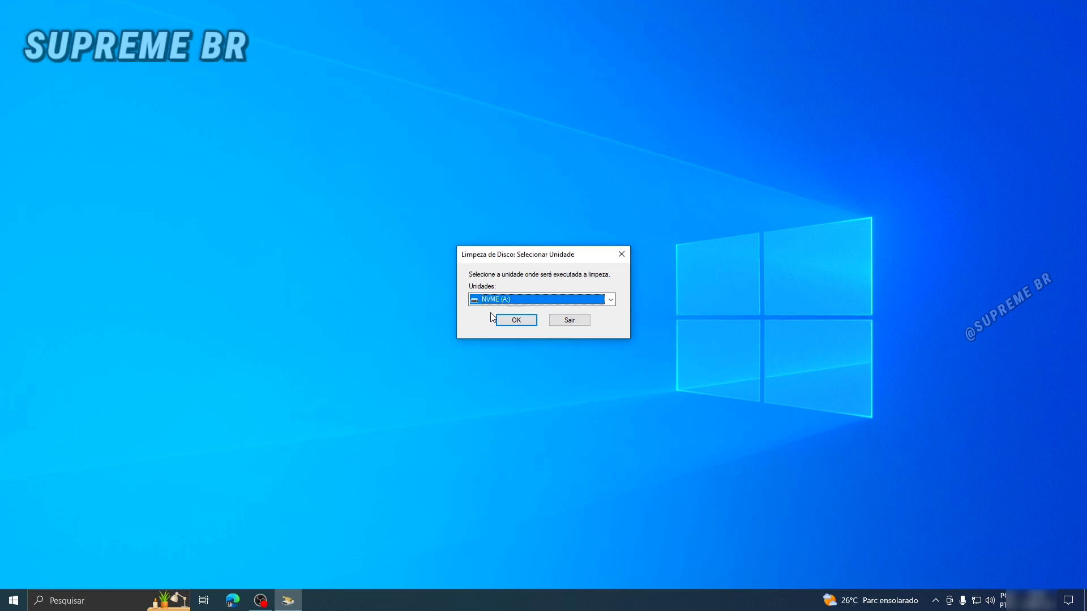
pyautogui.click(516, 320)
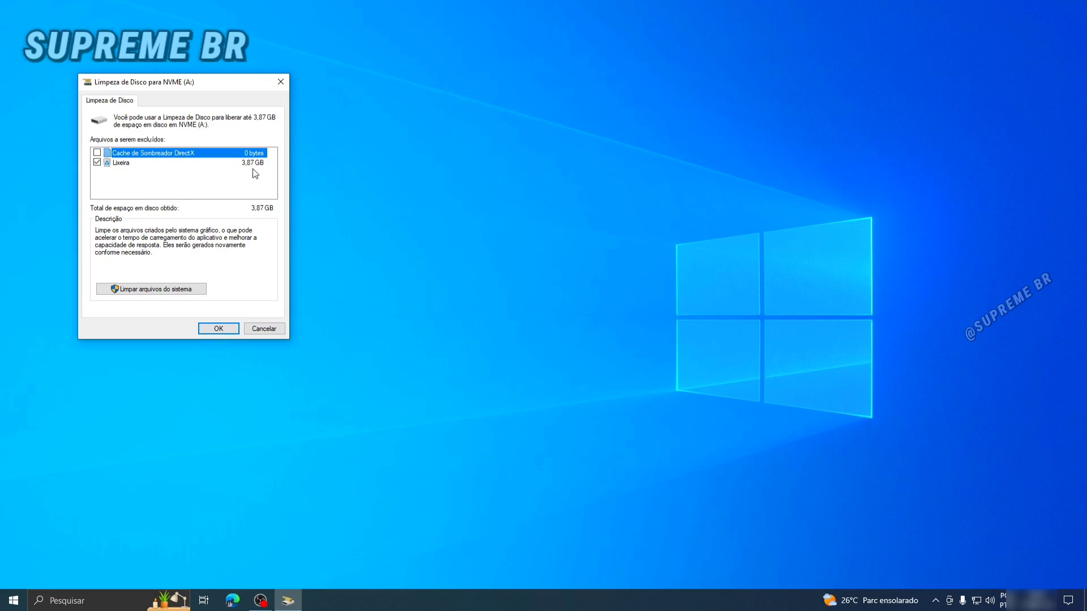
pyautogui.click(219, 328)
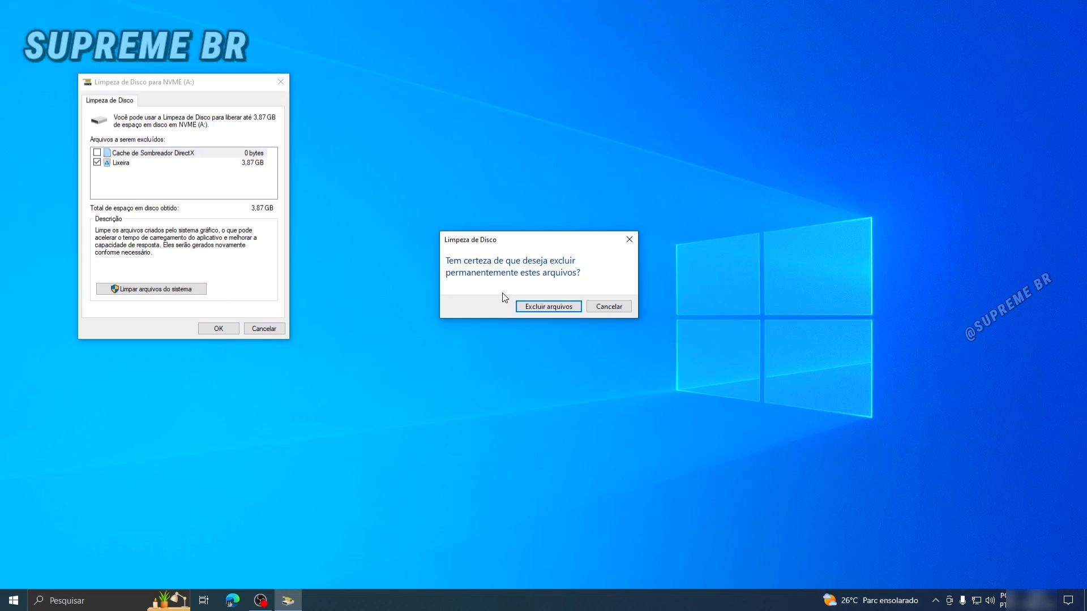
pyautogui.click(538, 309)
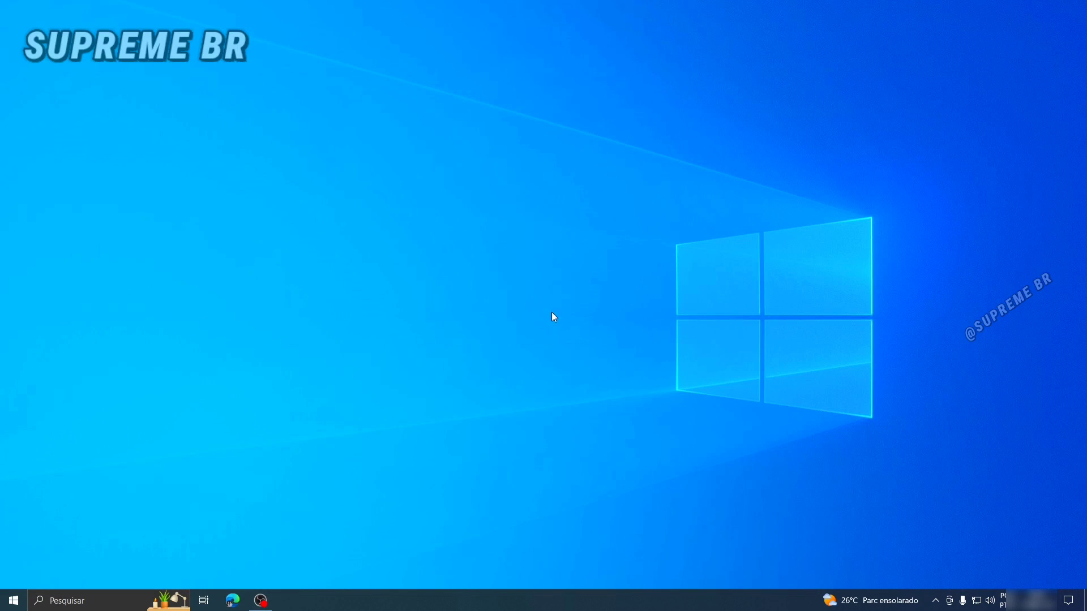
# - Search Windows for "DIS" and open Desfragmentar e Otimizar Unidades
pyautogui.click(65, 602)
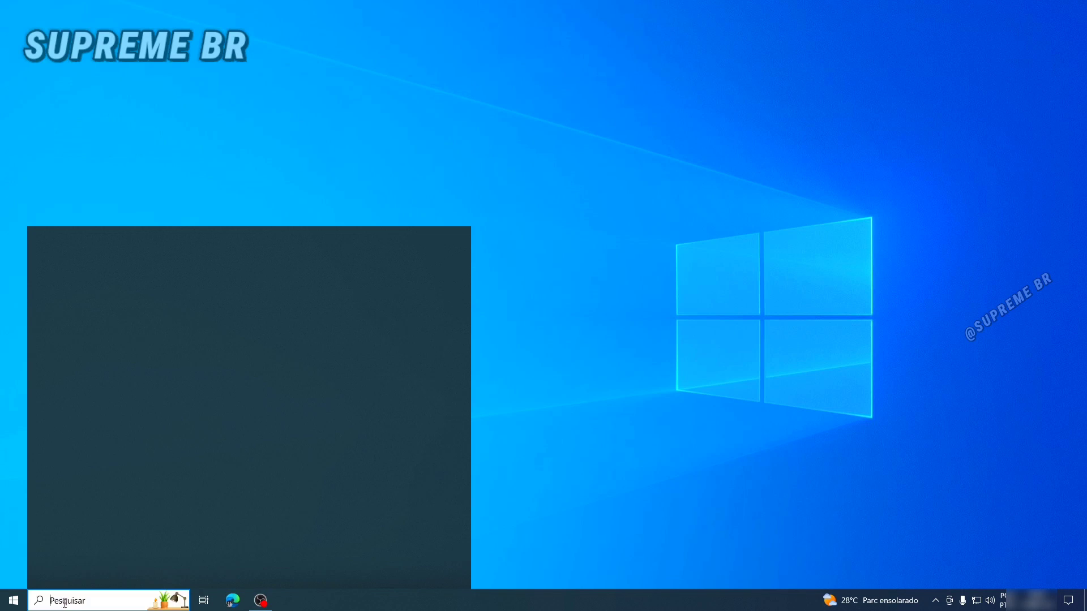
pyautogui.write('DIS')
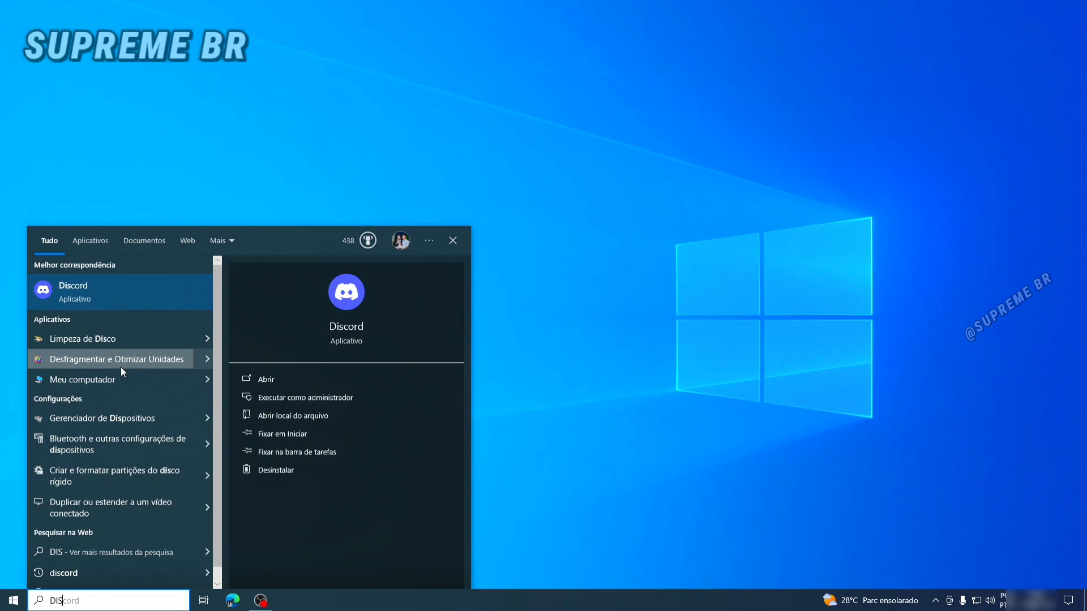
pyautogui.click(208, 359)
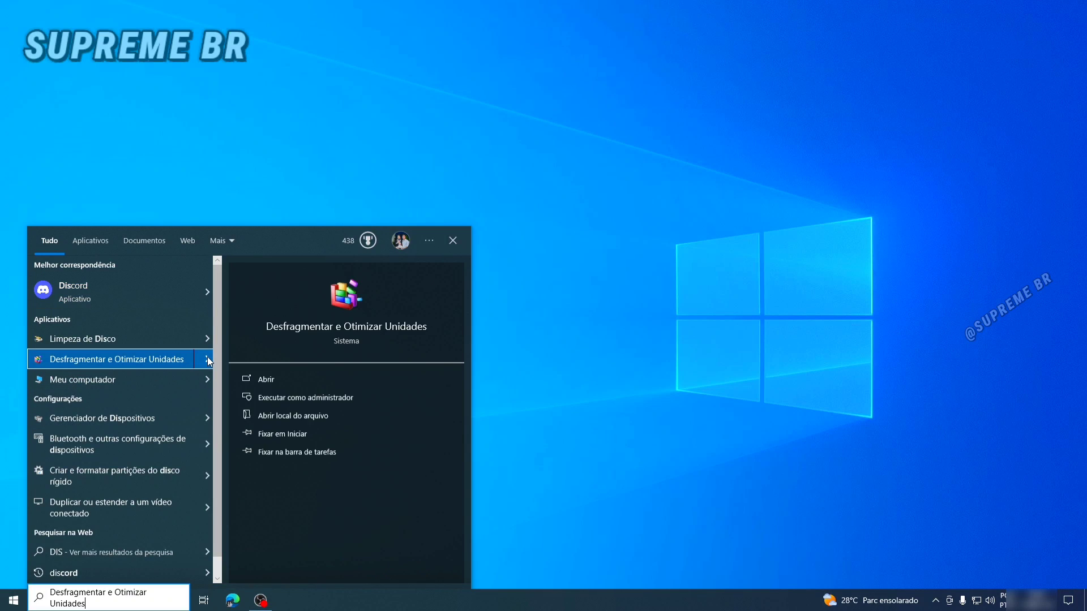
pyautogui.click(273, 381)
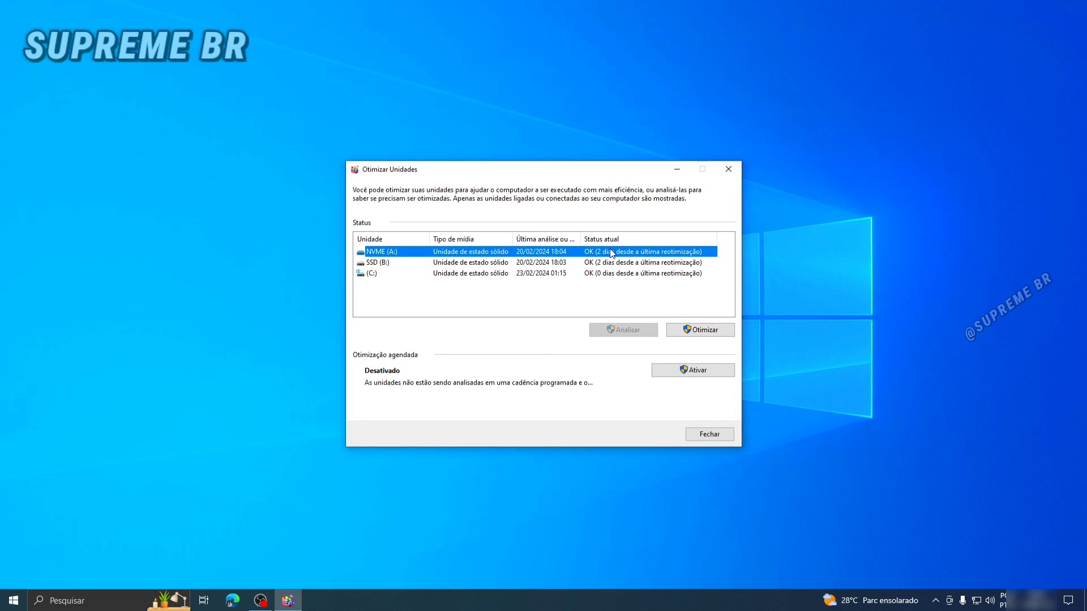
# - Optimize the NVME (A:) drive and close the Otimizar Unidades window
pyautogui.click(396, 264)
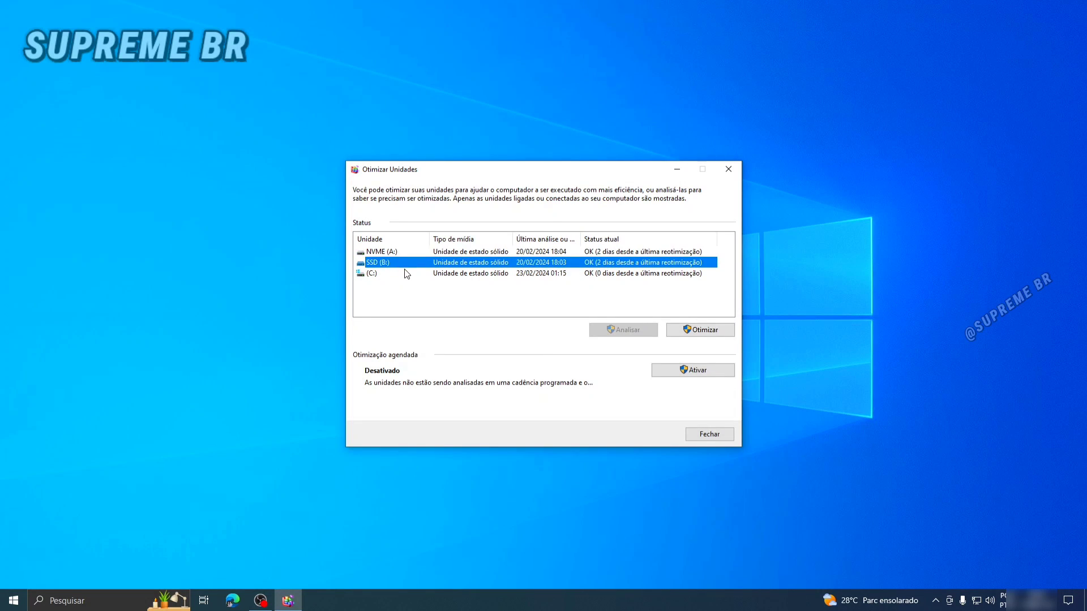
pyautogui.click(406, 274)
pyautogui.click(530, 255)
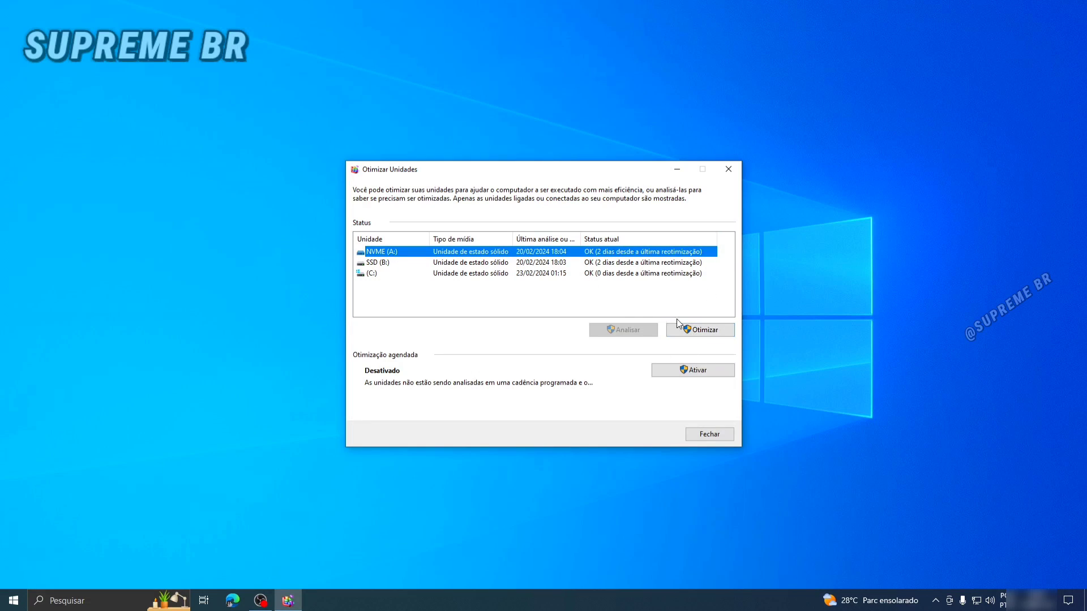
pyautogui.click(696, 329)
pyautogui.click(705, 434)
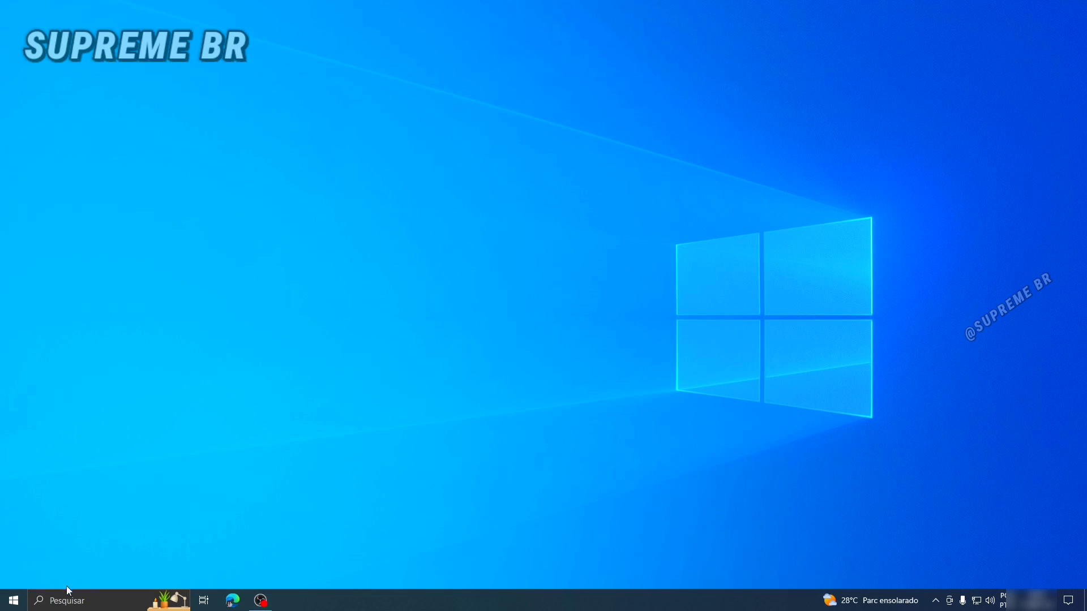
# - Find Roblox in Windows search, open its app settings, repair the app and close Configurações
pyautogui.click(69, 602)
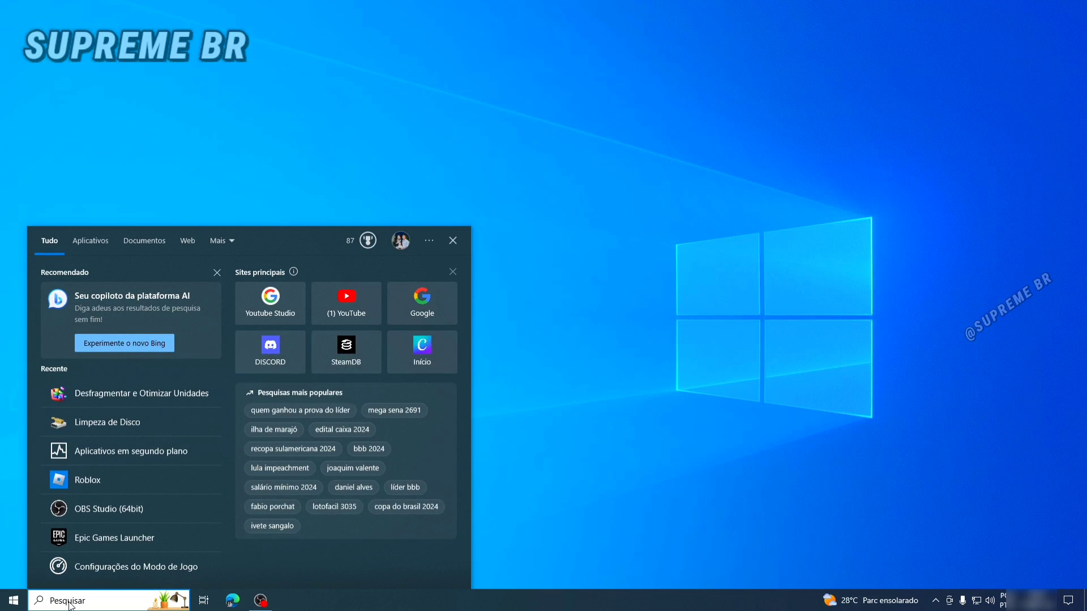
pyautogui.write('ROBLOX')
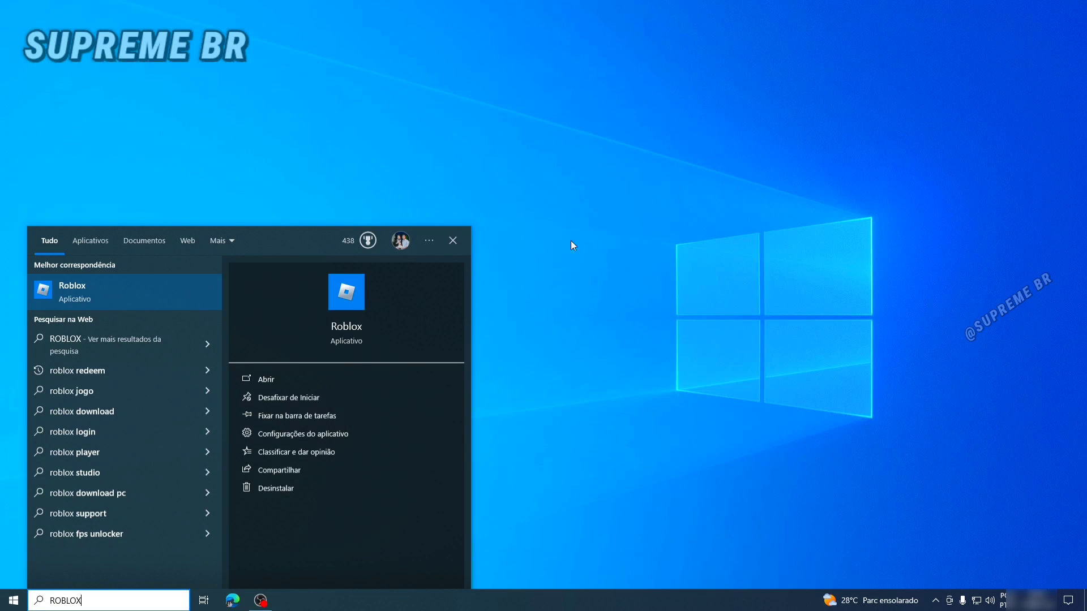
pyautogui.click(276, 434)
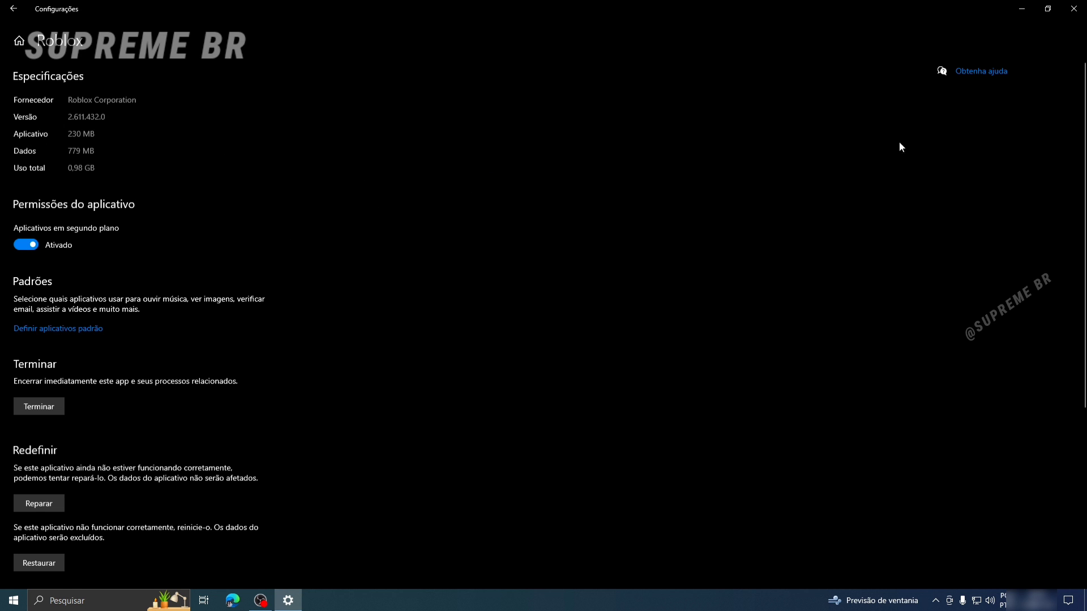
pyautogui.scroll(-5, 1082, 130)
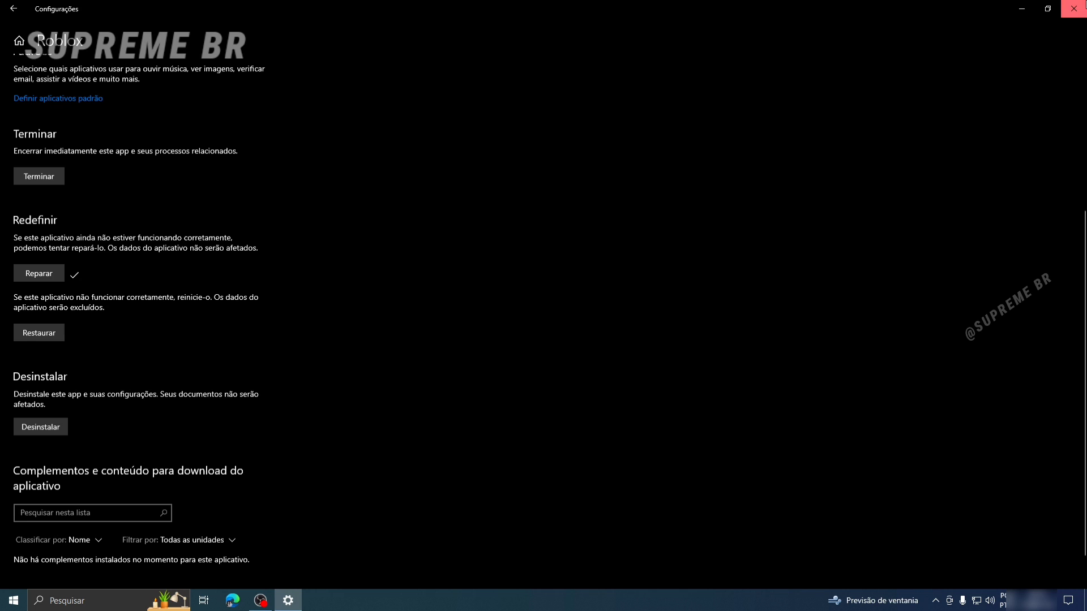
pyautogui.click(1074, 9)
# - Search Windows for "roblox" and launch the Roblox app to its home page
pyautogui.click(92, 602)
pyautogui.write('roblox')
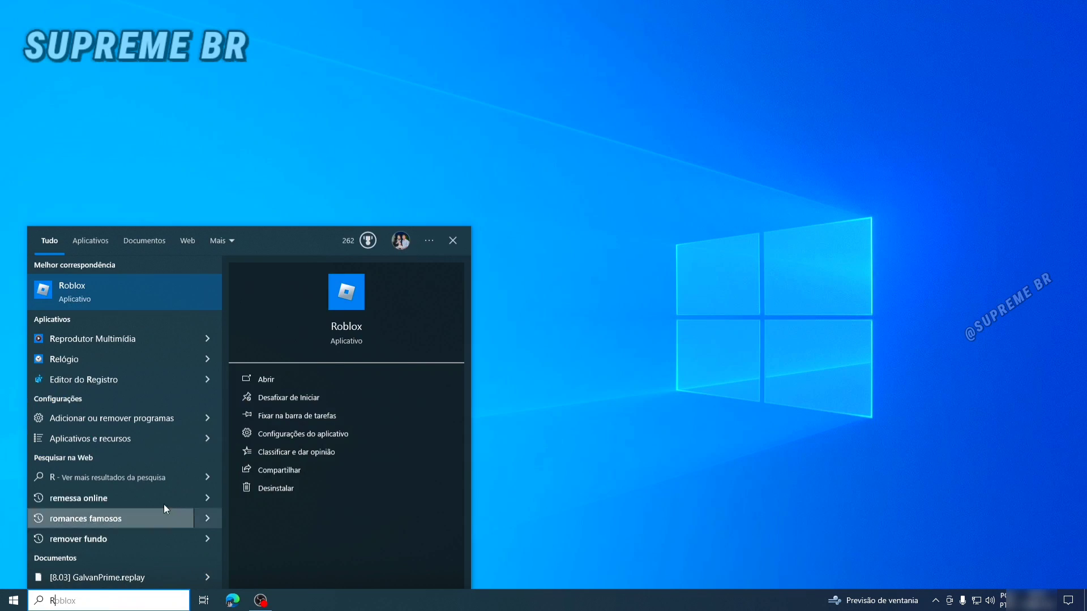
pyautogui.click(310, 382)
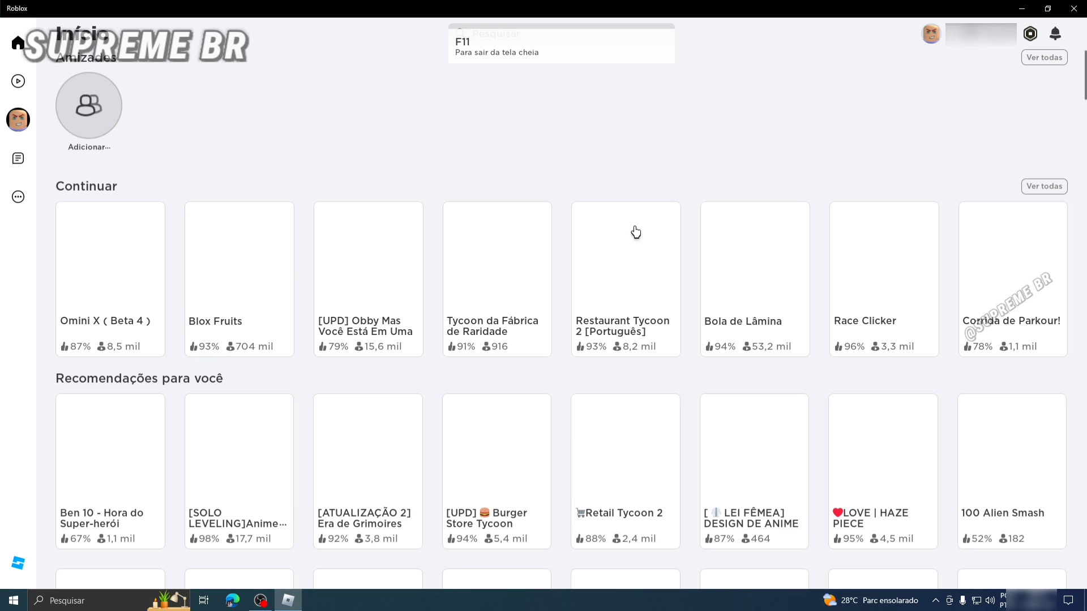
pyautogui.moveTo(663, 284)
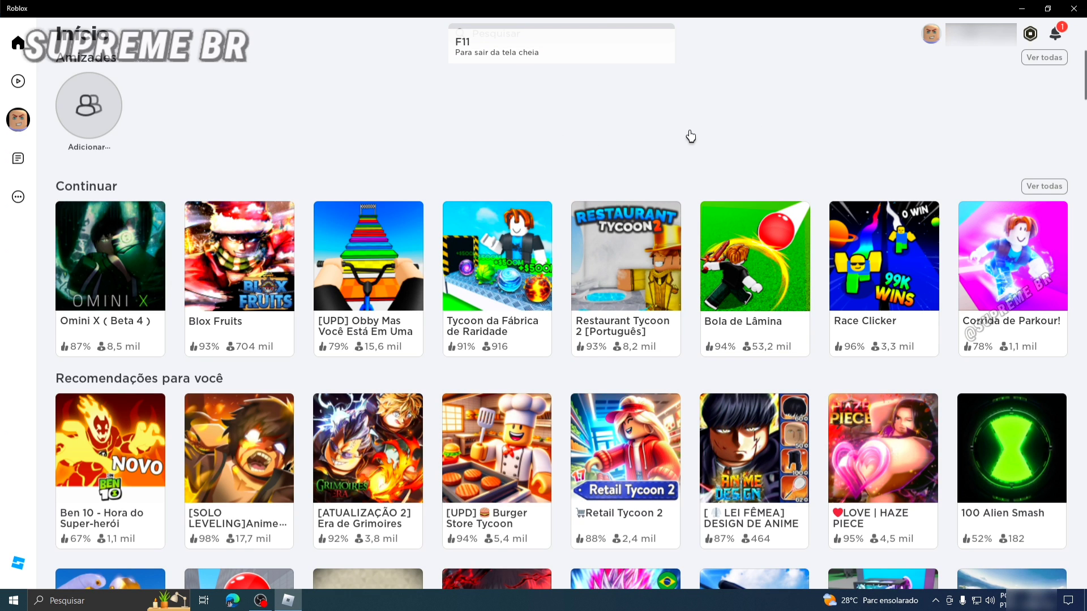